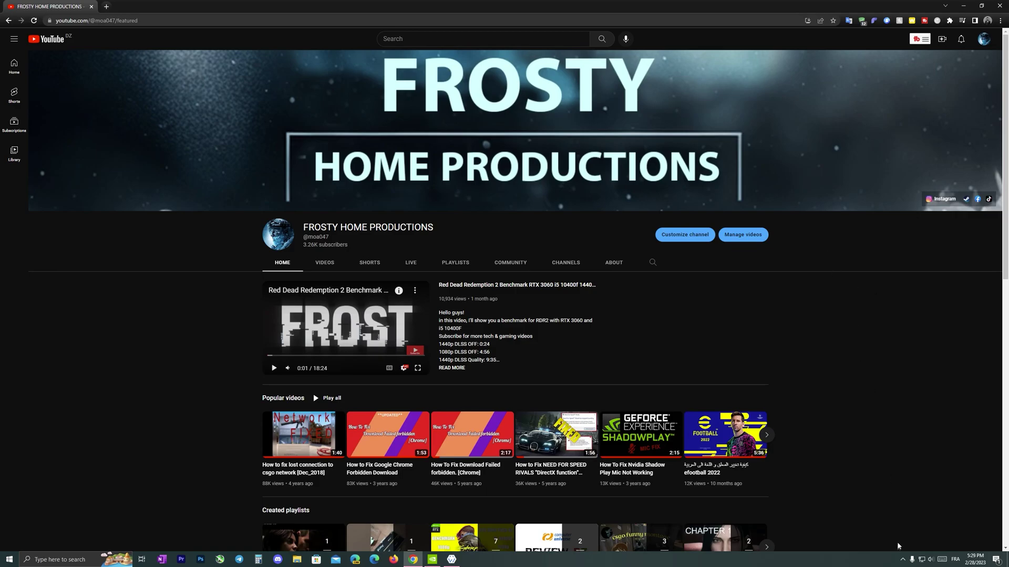
# - Open the NVIDIA tray icon's menu from the hidden taskbar icons
pyautogui.click(902, 560)
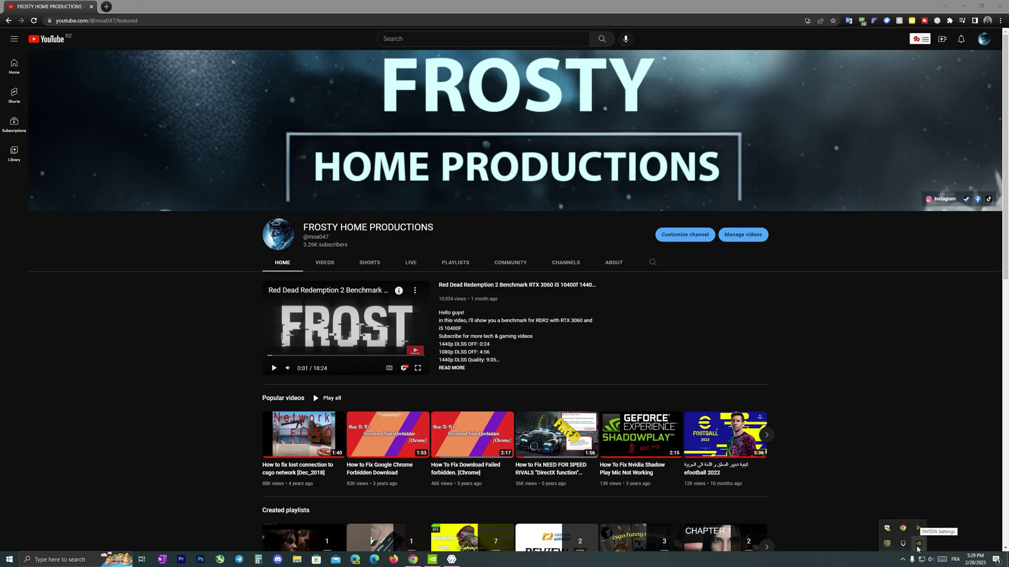
pyautogui.rightClick(917, 548)
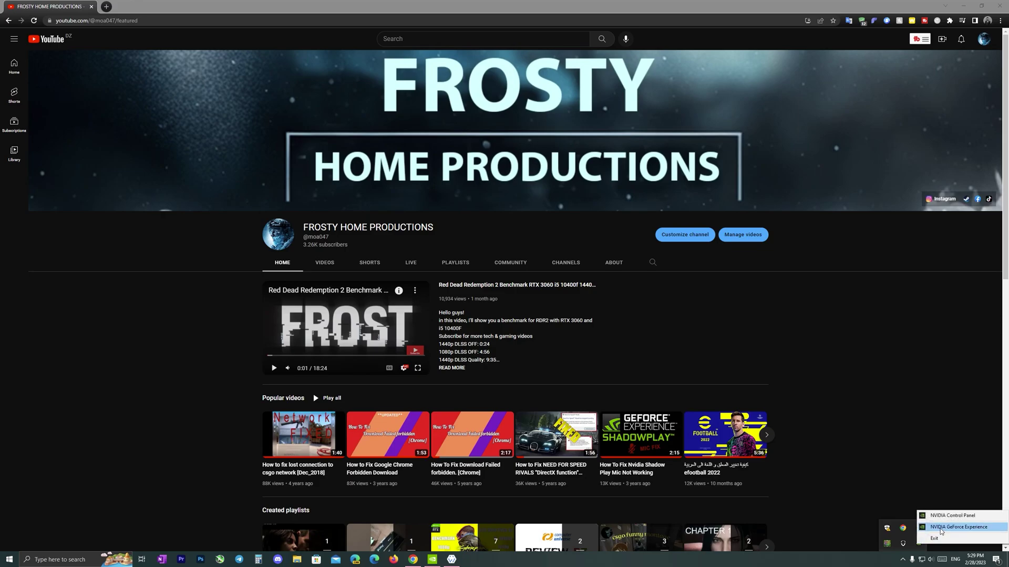
# - Launch GeForce Experience, confirm Game Ready driver 531.18 under Drivers, then close it
pyautogui.click(941, 529)
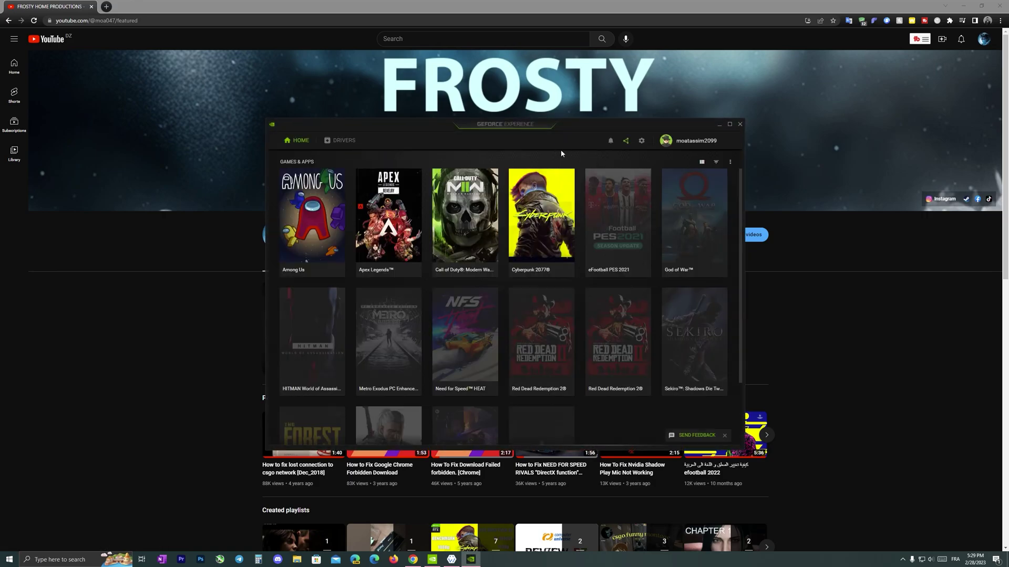
pyautogui.click(350, 143)
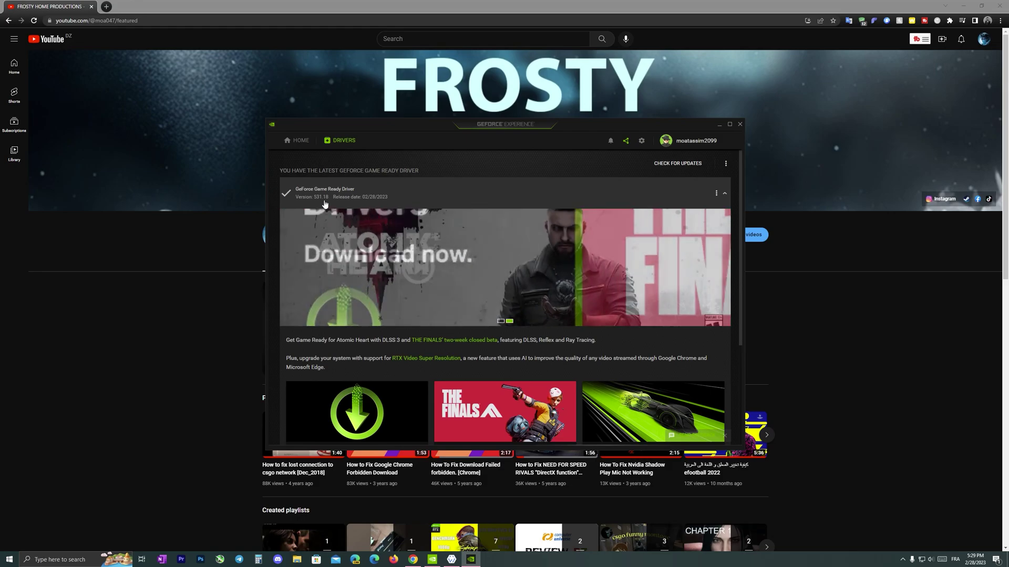
pyautogui.click(739, 125)
# - Minimize Chrome and go to Video > Adjust video image settings in NVIDIA Control Panel
pyautogui.click(965, 4)
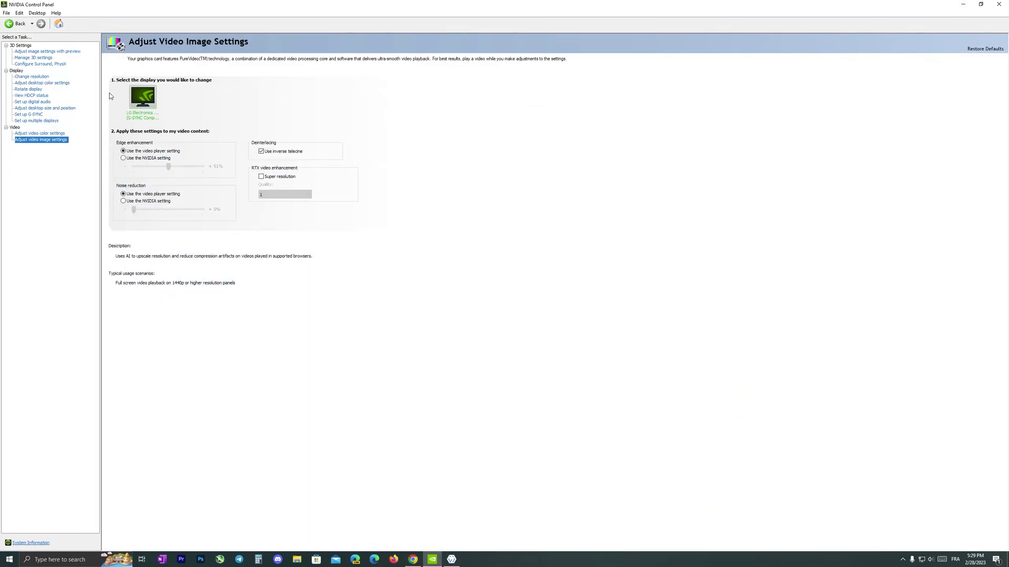
pyautogui.click(40, 134)
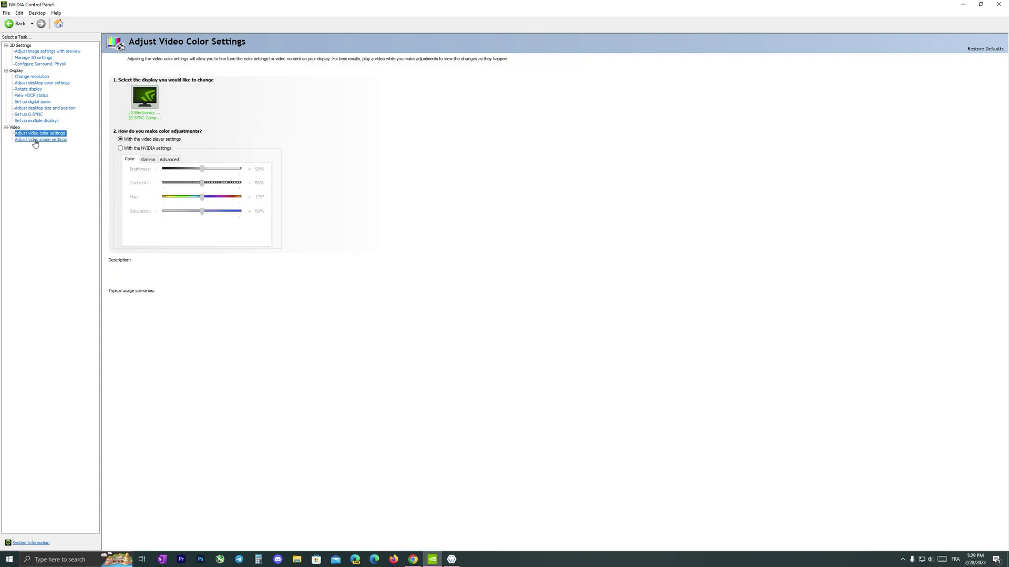
pyautogui.click(35, 140)
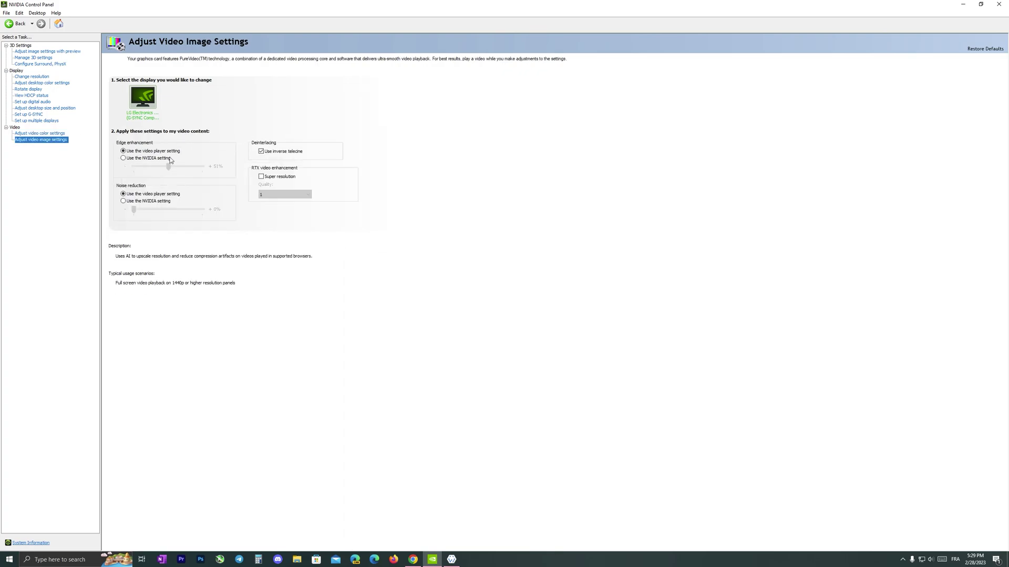
# - Set edge enhancement to the NVIDIA setting, enable Super resolution at quality 3, and apply
pyautogui.click(131, 159)
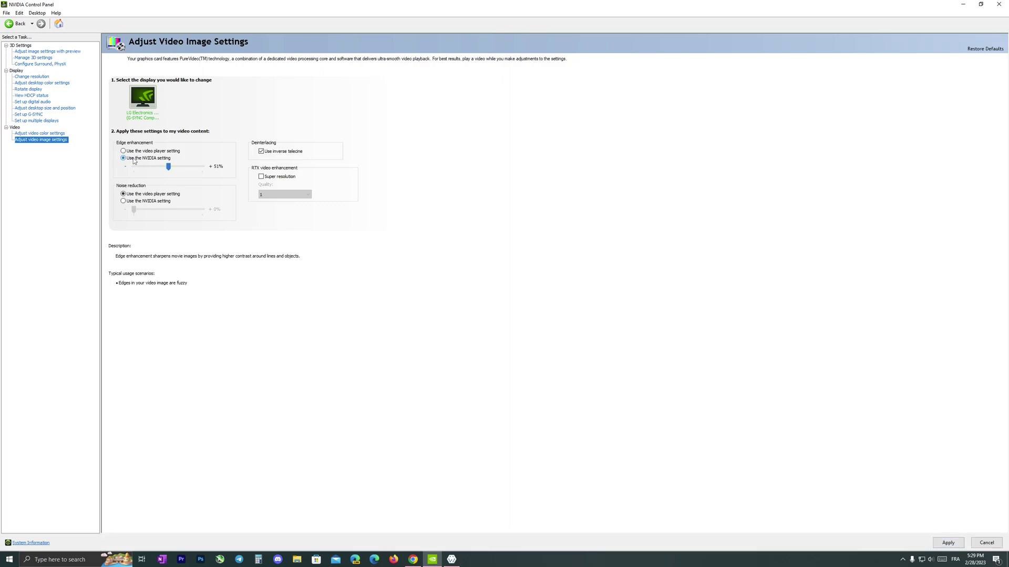
pyautogui.click(260, 176)
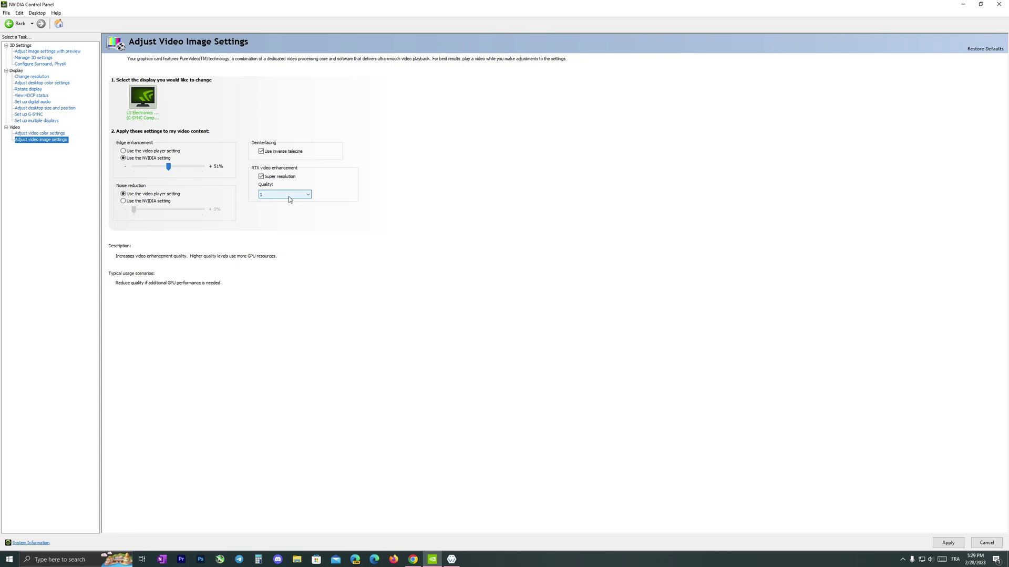
pyautogui.click(289, 199)
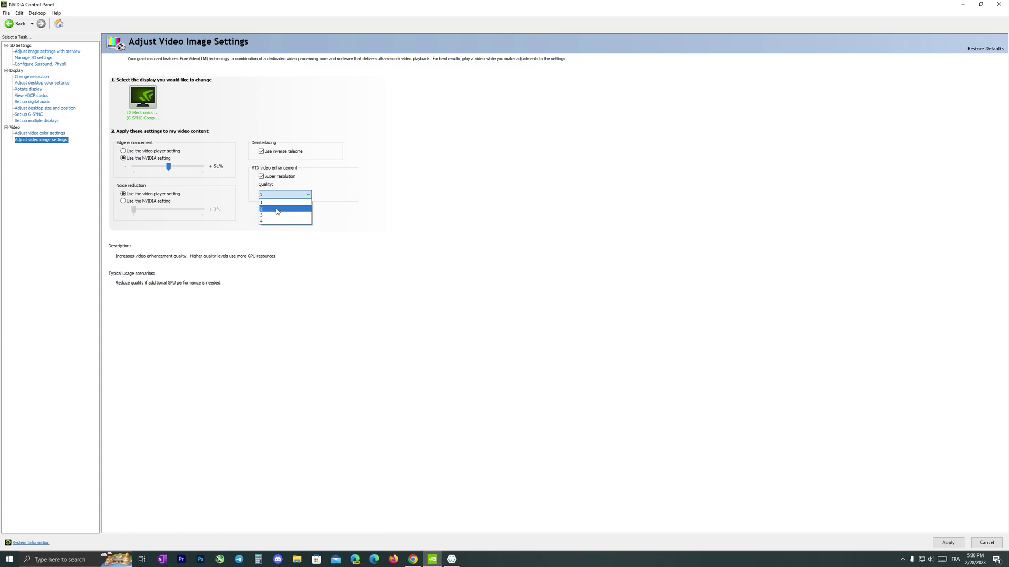
pyautogui.click(277, 216)
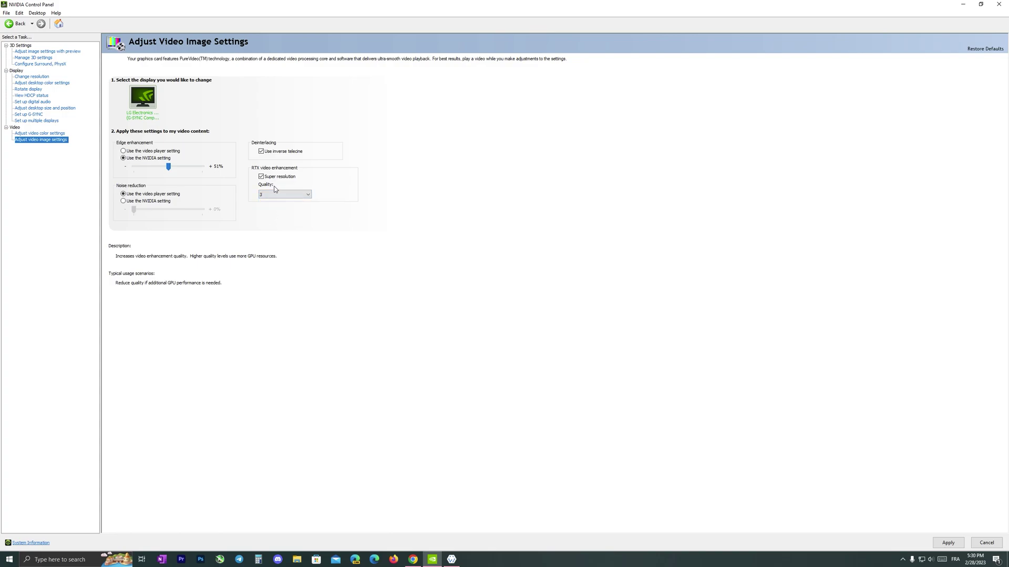
pyautogui.click(947, 542)
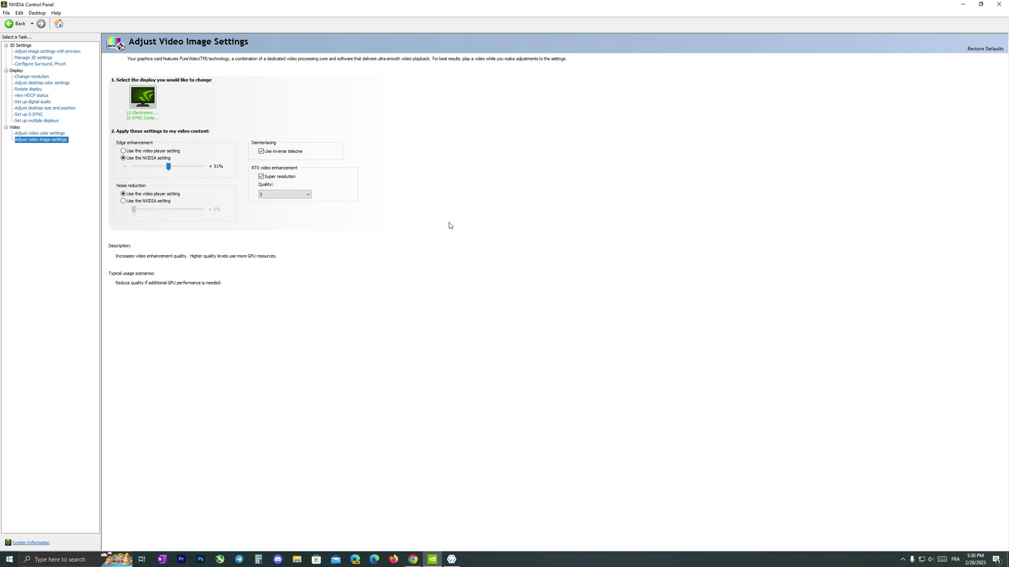
# - Switch noise reduction to the NVIDIA setting, then back to the video player setting
pyautogui.click(147, 202)
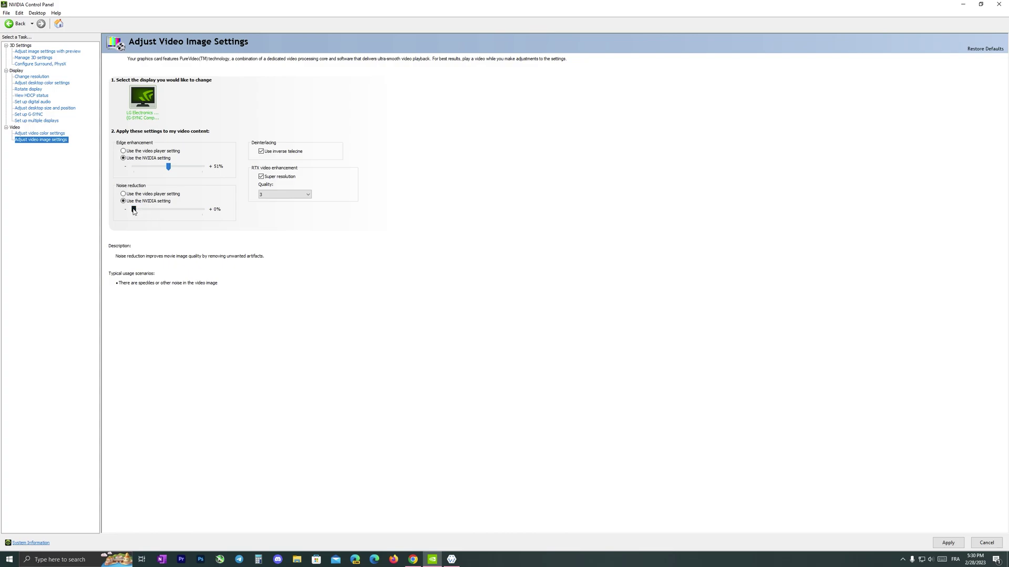
pyautogui.click(144, 195)
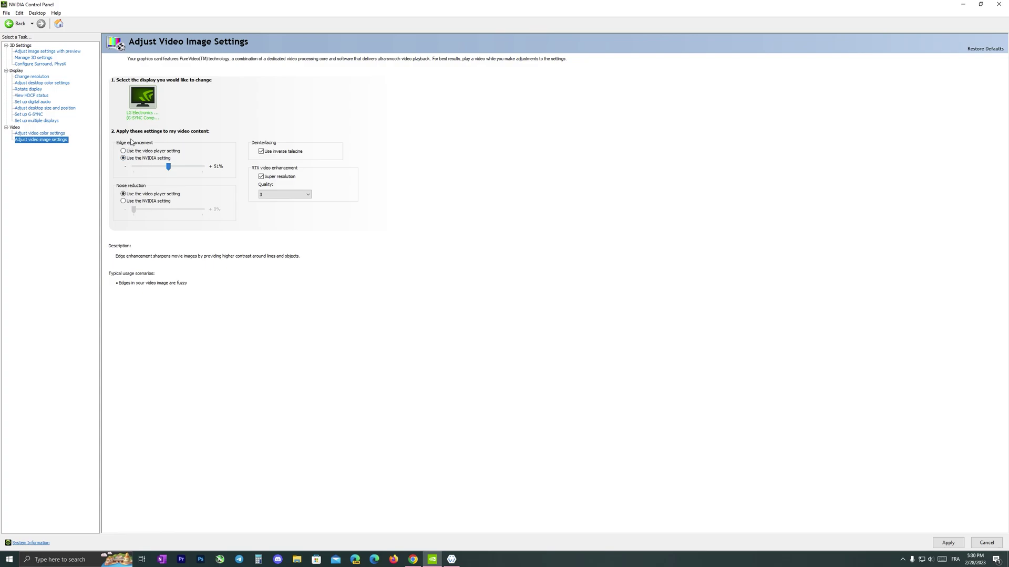
# - Return to the RDR2 benchmark in Chrome, mute it, and pause on the graphics settings
pyautogui.click(413, 559)
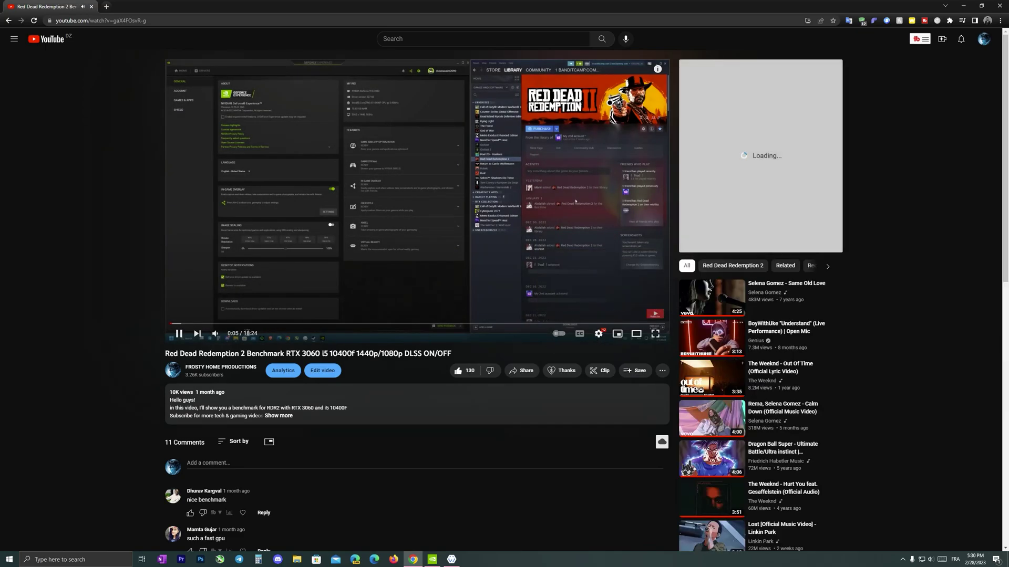
pyautogui.click(215, 334)
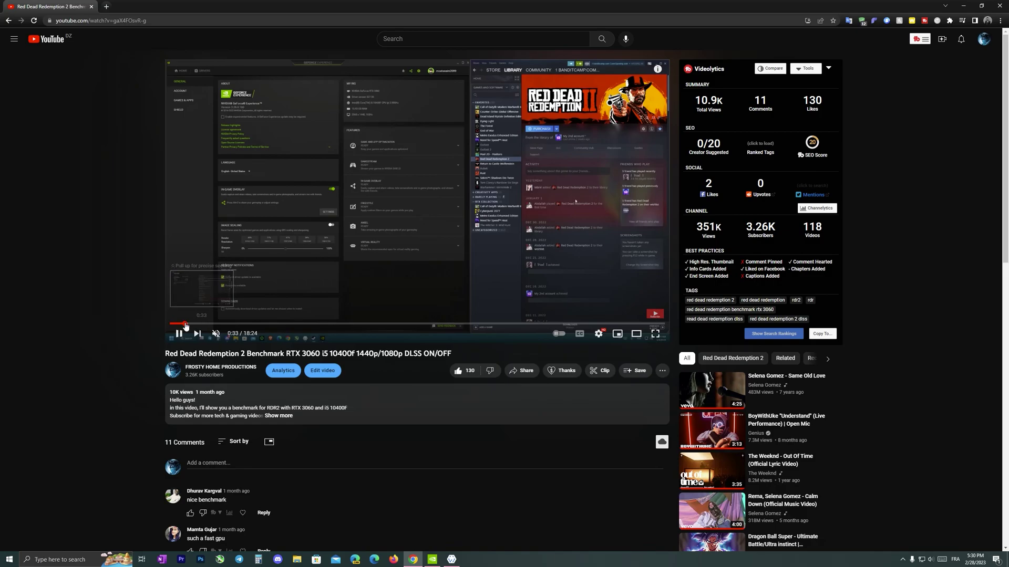
pyautogui.click(187, 325)
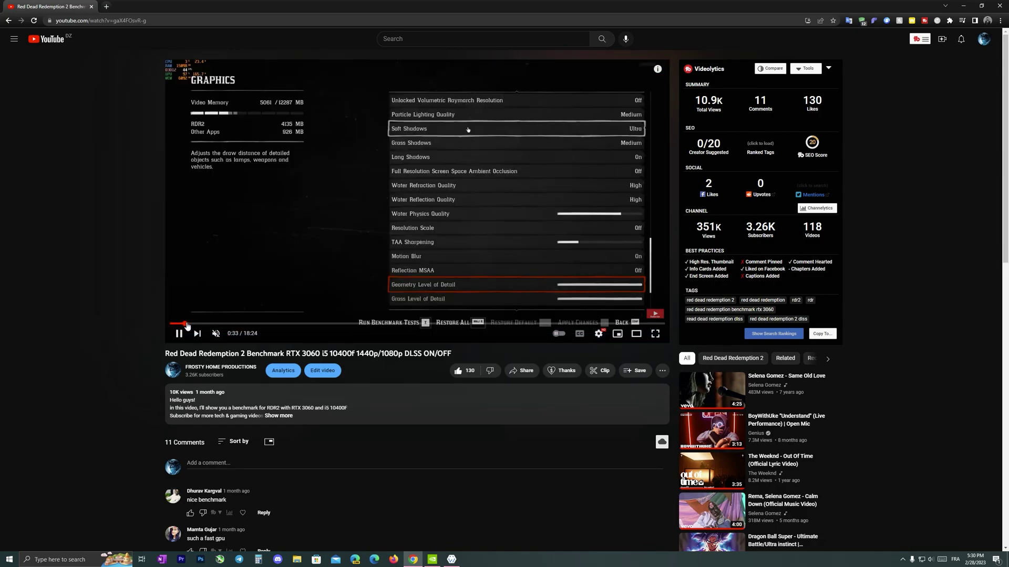
pyautogui.click(395, 228)
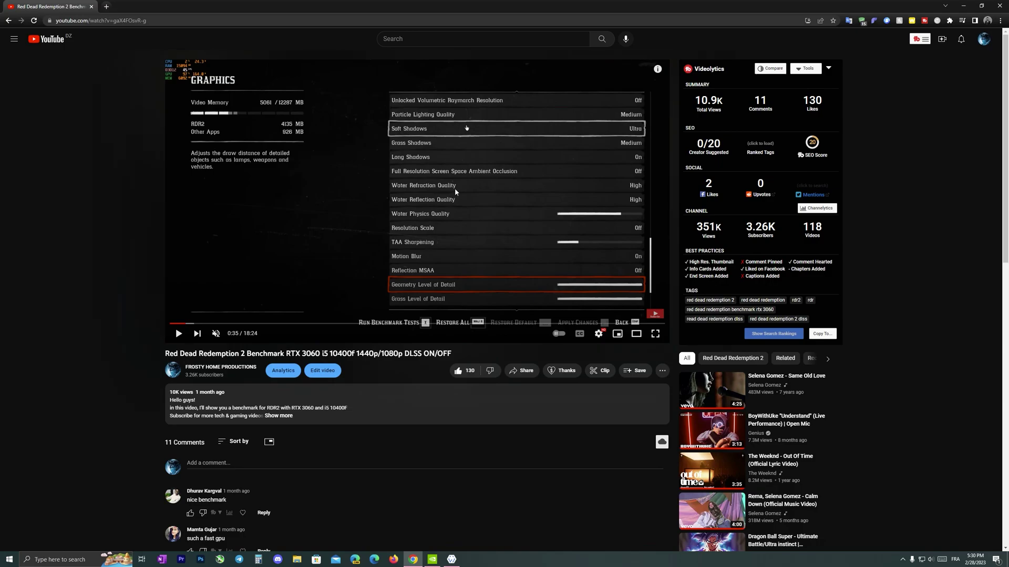
# - Set playback quality to 1080p60, then play and pause the video at 0:40
pyautogui.click(598, 333)
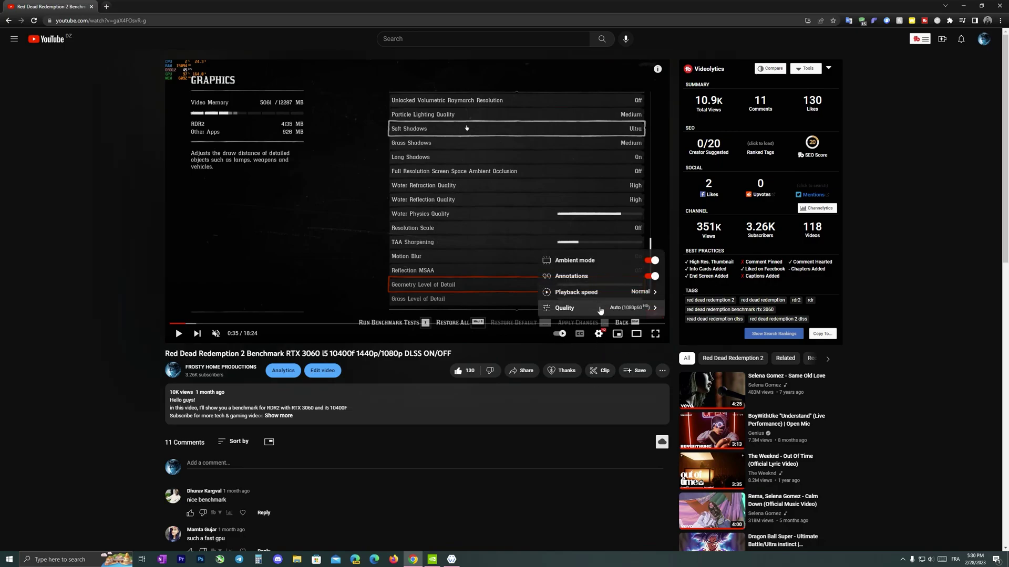
pyautogui.click(600, 310)
pyautogui.click(593, 214)
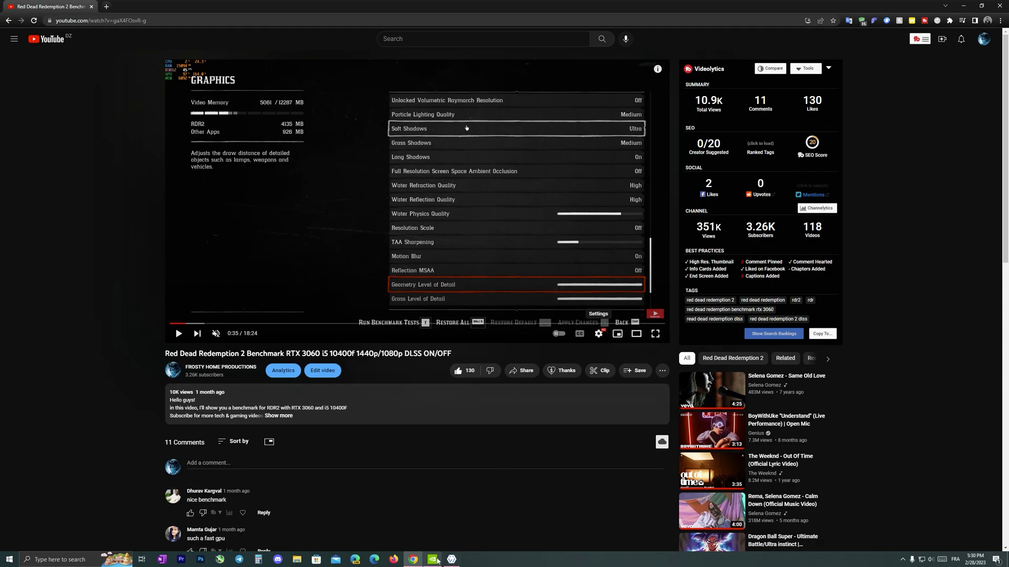
pyautogui.click(179, 334)
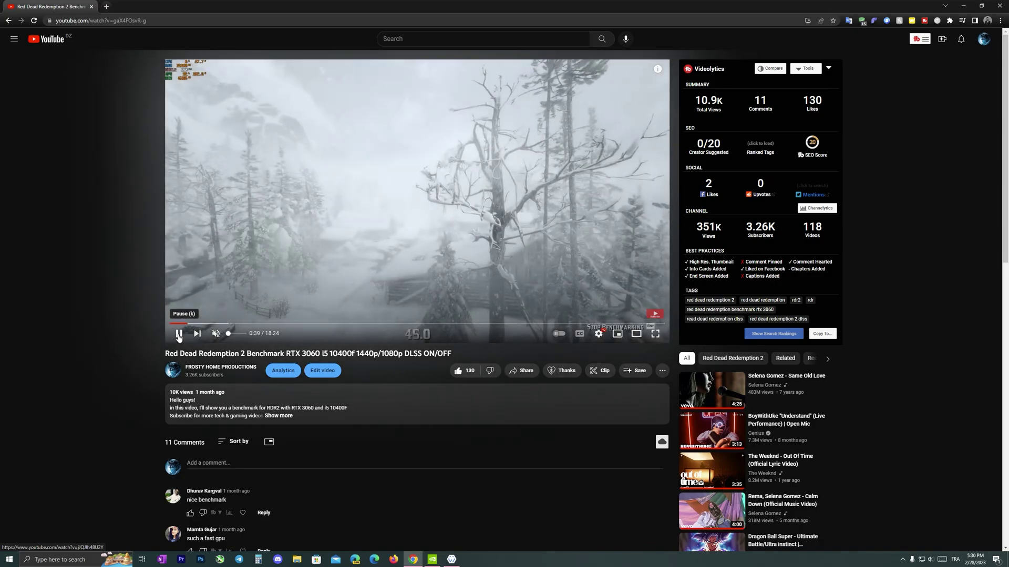
pyautogui.click(178, 334)
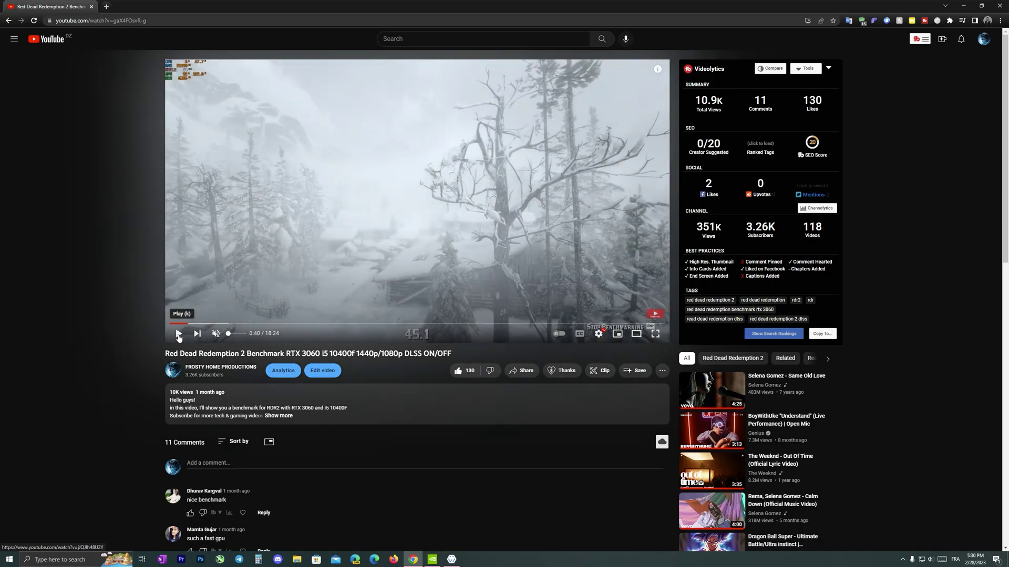
# - Disable Super resolution, give edge enhancement to the video player, apply, and return to YouTube
pyautogui.click(432, 559)
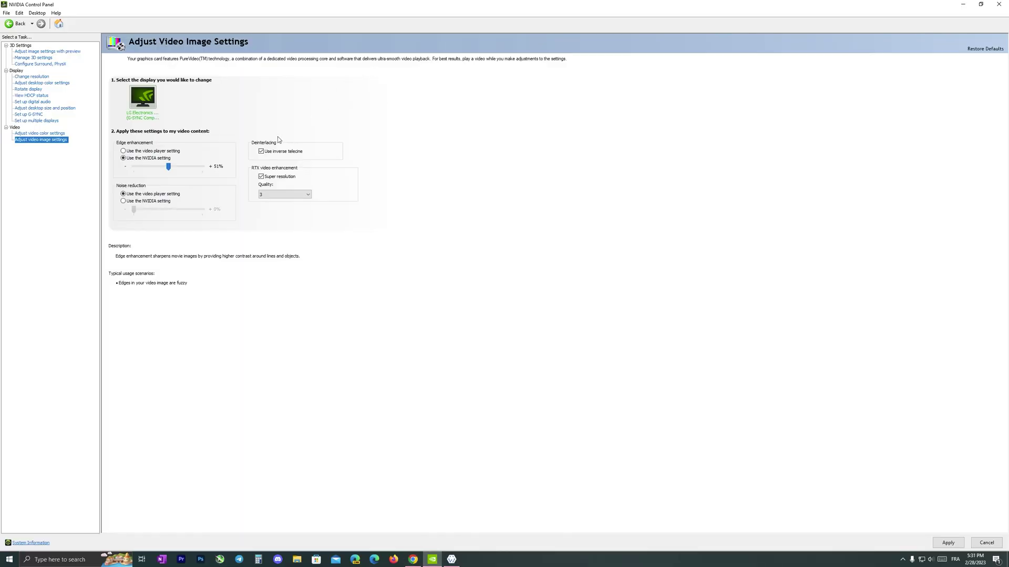
pyautogui.click(279, 177)
pyautogui.click(153, 151)
pyautogui.click(949, 543)
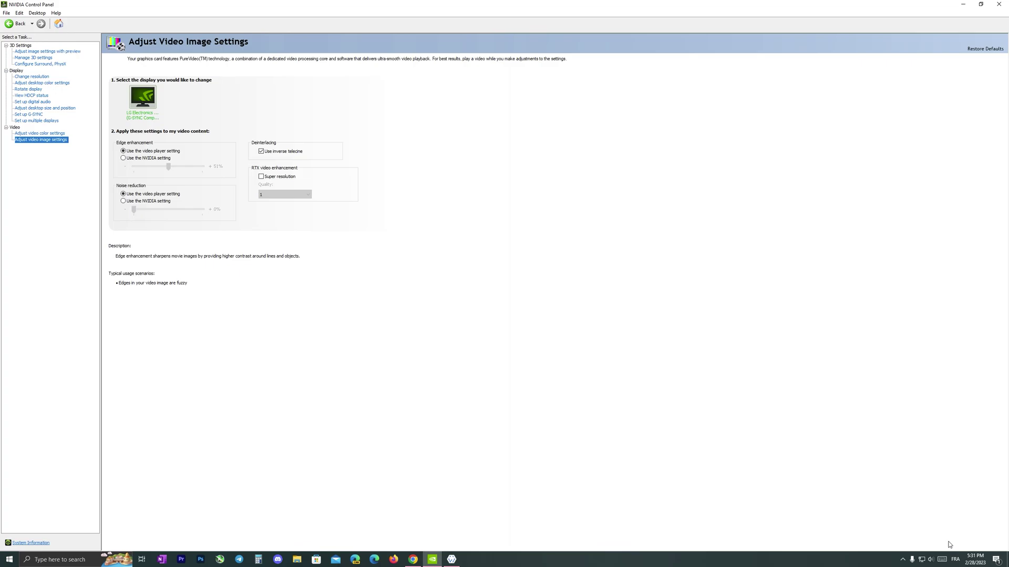
pyautogui.click(412, 560)
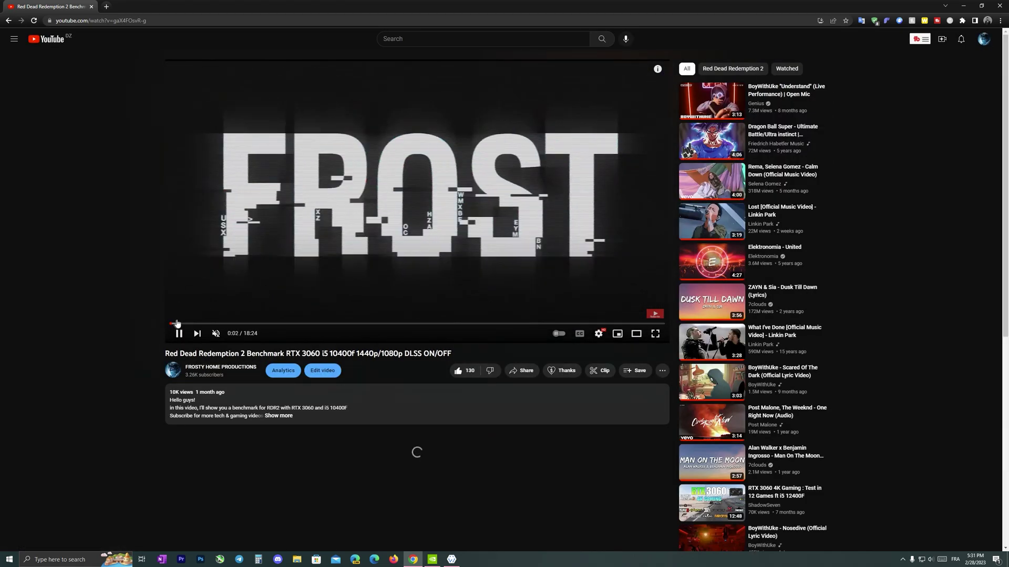
# - Pause the benchmark at 0:29 on the graphics menu and set playback quality to 480p
pyautogui.moveTo(176, 325); pyautogui.dragTo(180, 325)
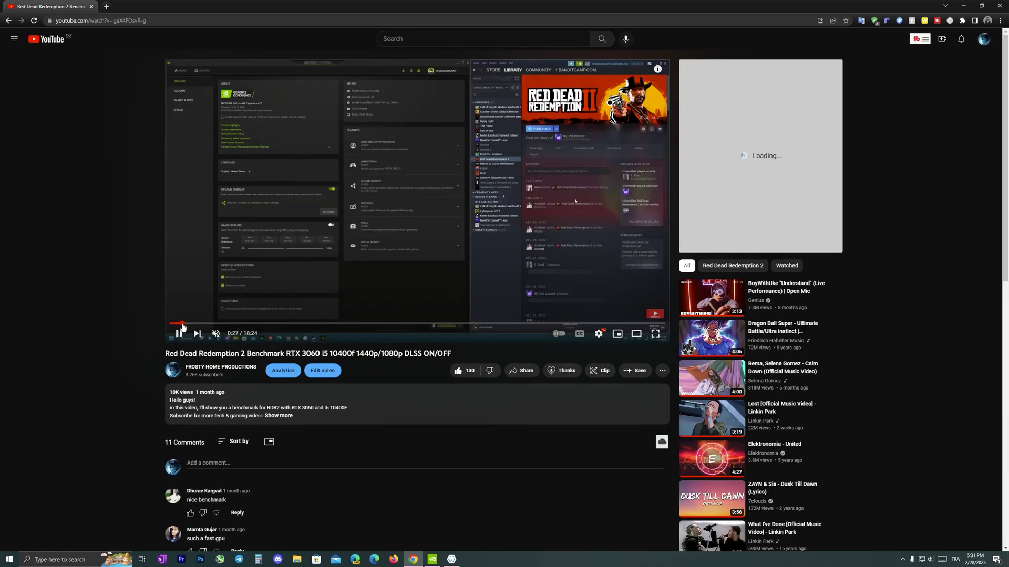
pyautogui.click(183, 325)
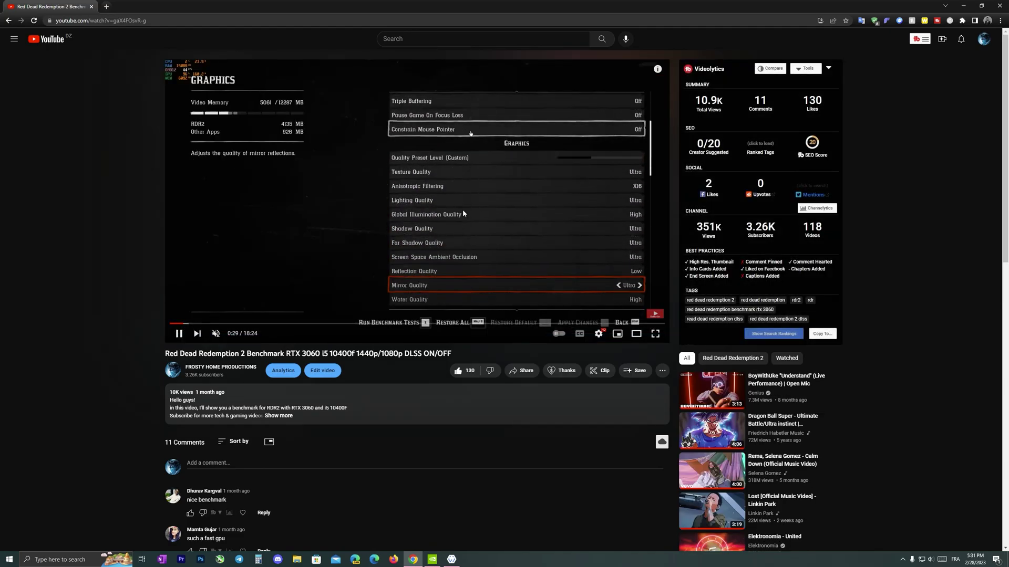
pyautogui.press('space')
pyautogui.click(598, 334)
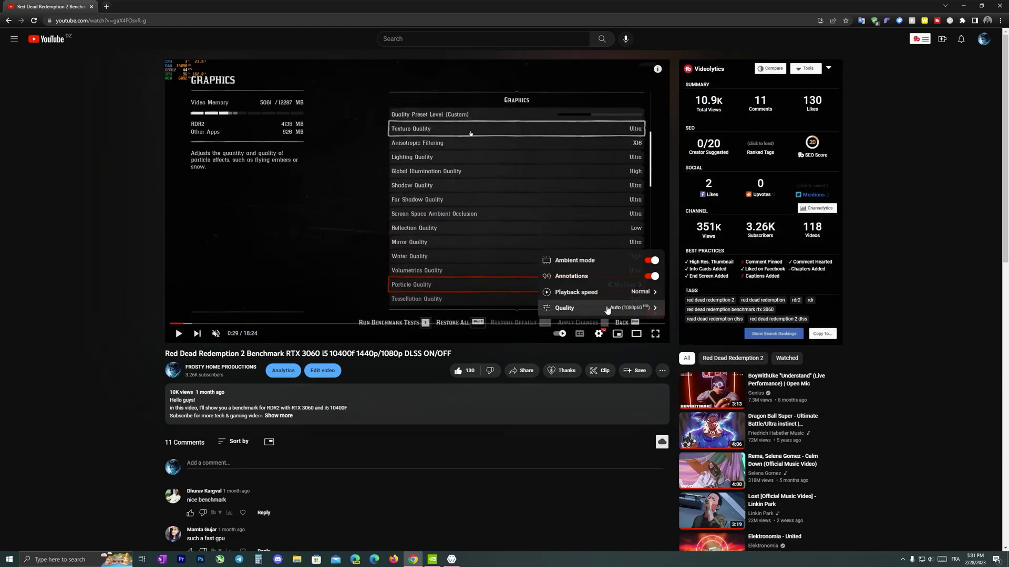
pyautogui.click(604, 310)
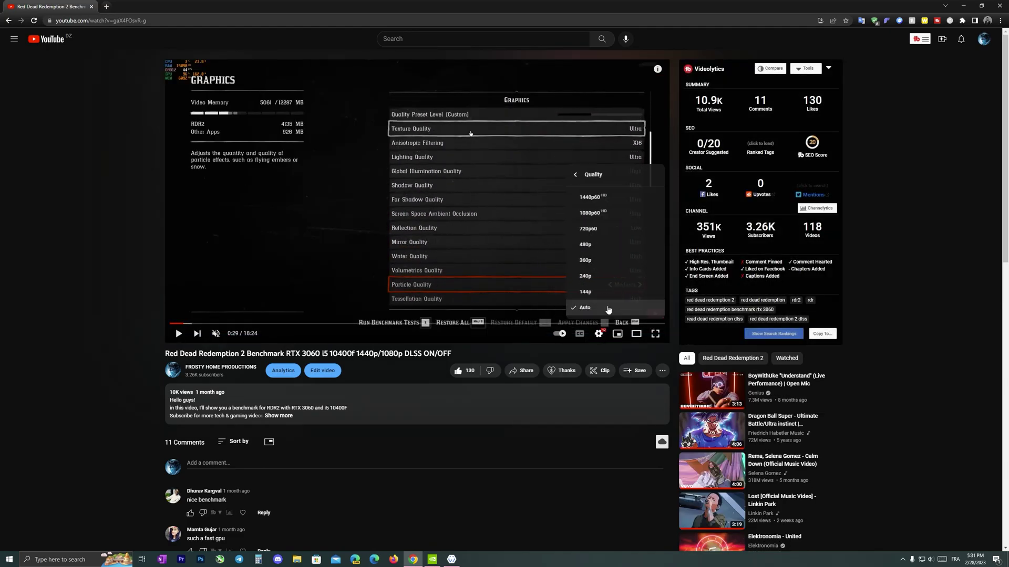
pyautogui.click(591, 240)
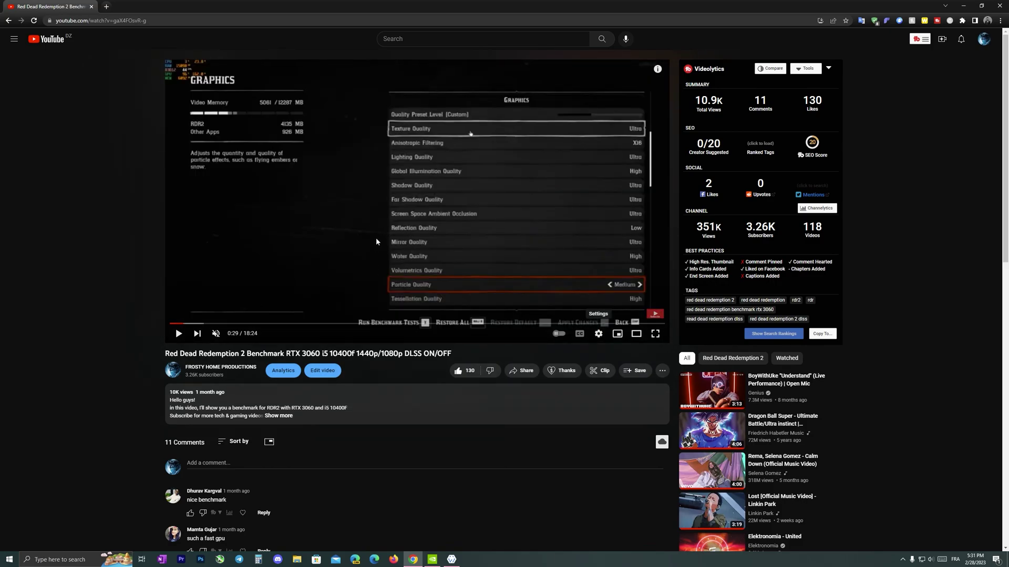
pyautogui.click(433, 560)
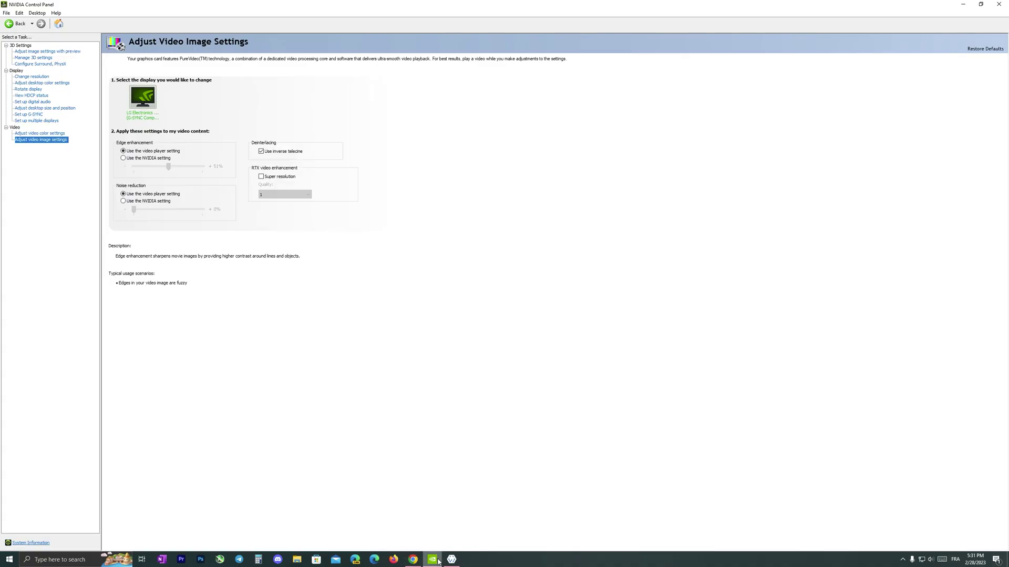
# - Briefly resume and re-pause the YouTube video, then restore NVIDIA Control Panel
pyautogui.click(433, 559)
pyautogui.click(178, 335)
pyautogui.click(178, 335)
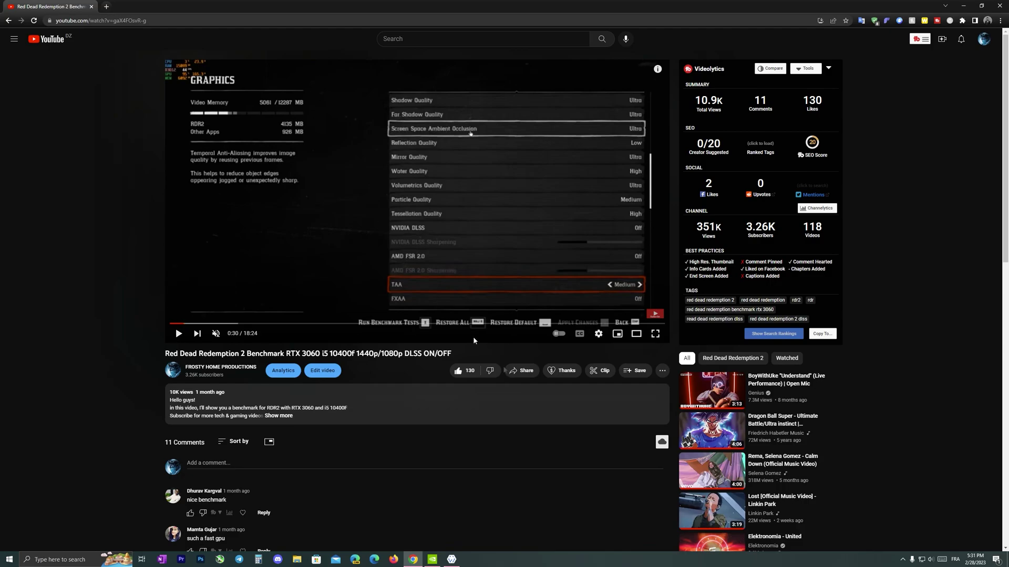
pyautogui.click(433, 559)
# - Set edge enhancement to the NVIDIA setting, re-enable Super resolution at quality 3, and apply
pyautogui.click(137, 160)
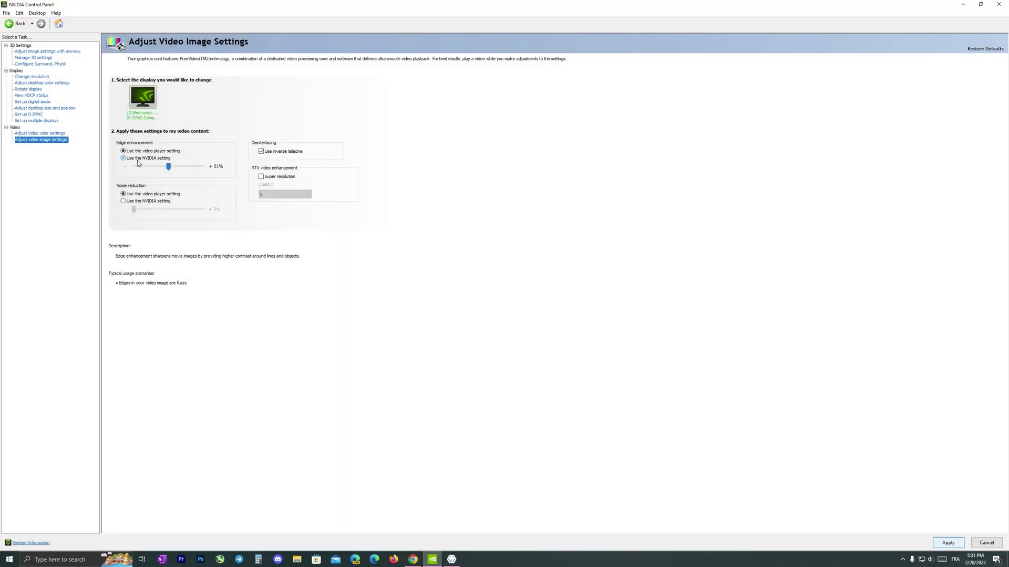
pyautogui.click(280, 176)
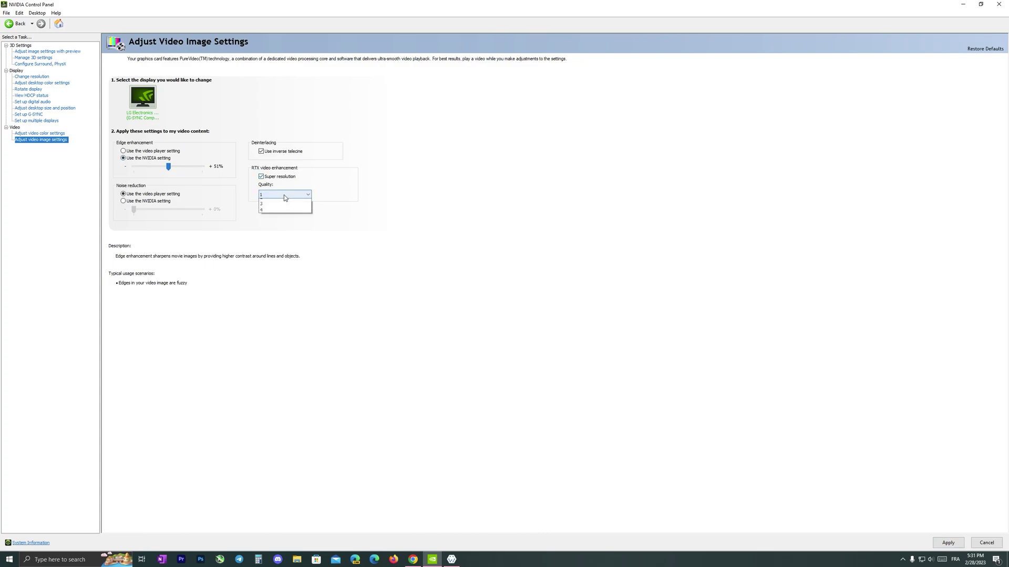
pyautogui.click(285, 206)
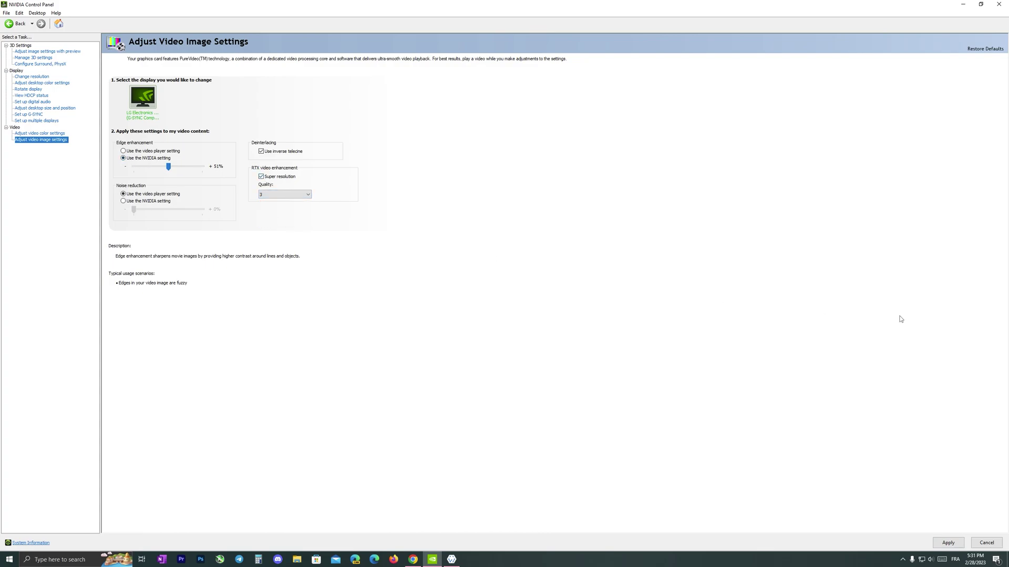
pyautogui.click(948, 543)
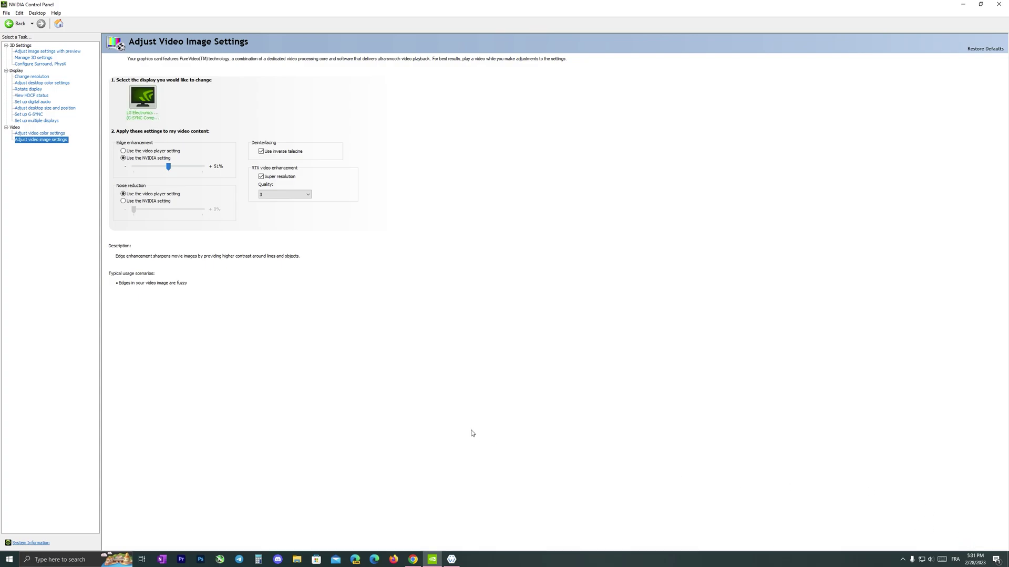
# - Reload the benchmark page in Chrome, seek to the 0:30 graphics menu, and pause at 0:35
pyautogui.click(413, 560)
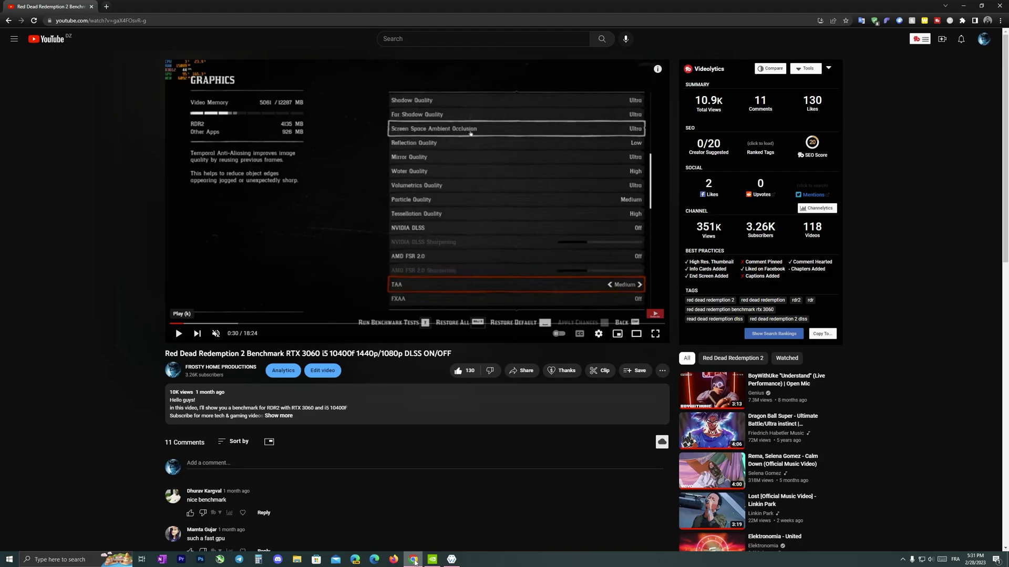
pyautogui.click(33, 21)
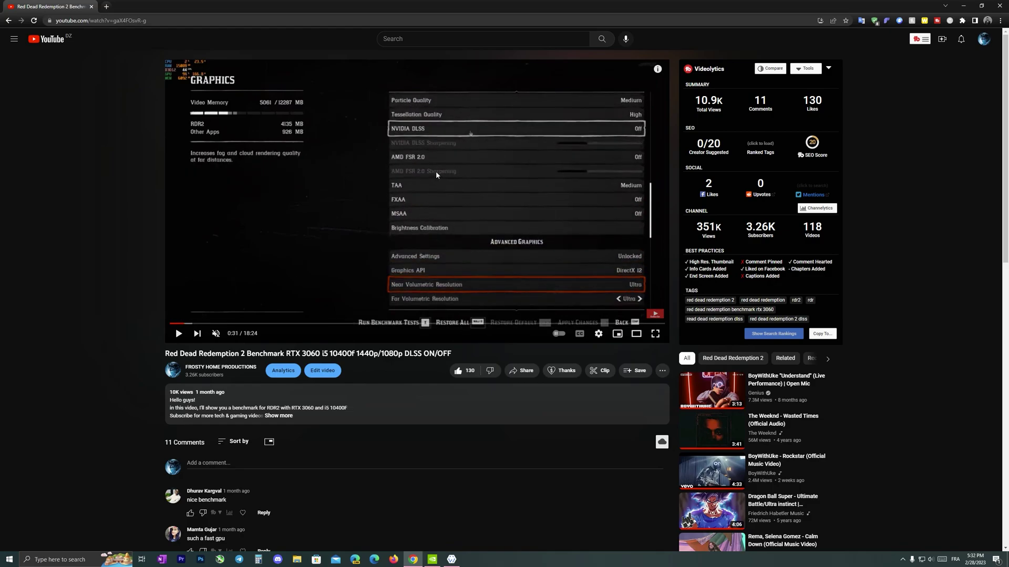
pyautogui.click(183, 324)
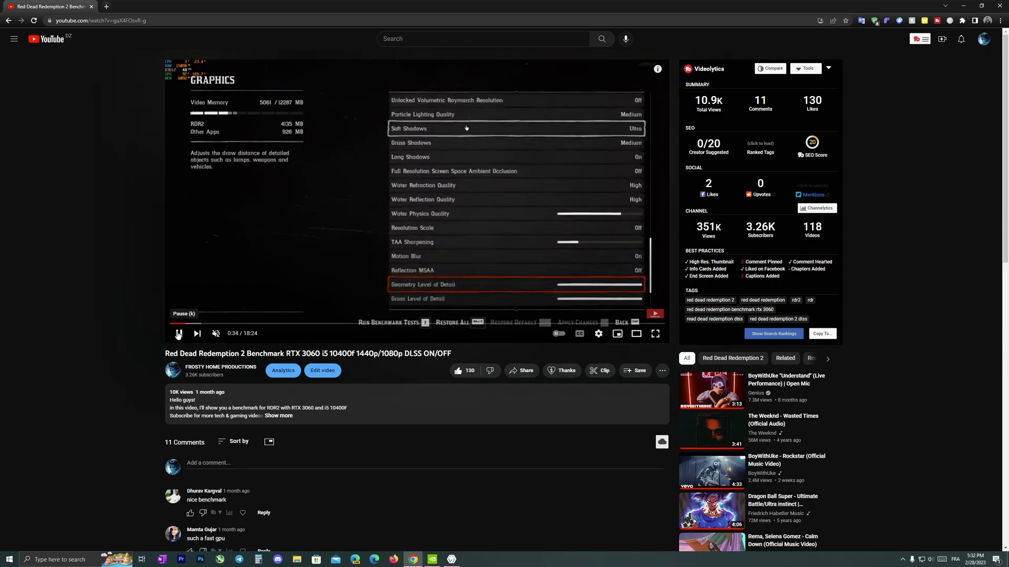
pyautogui.click(178, 334)
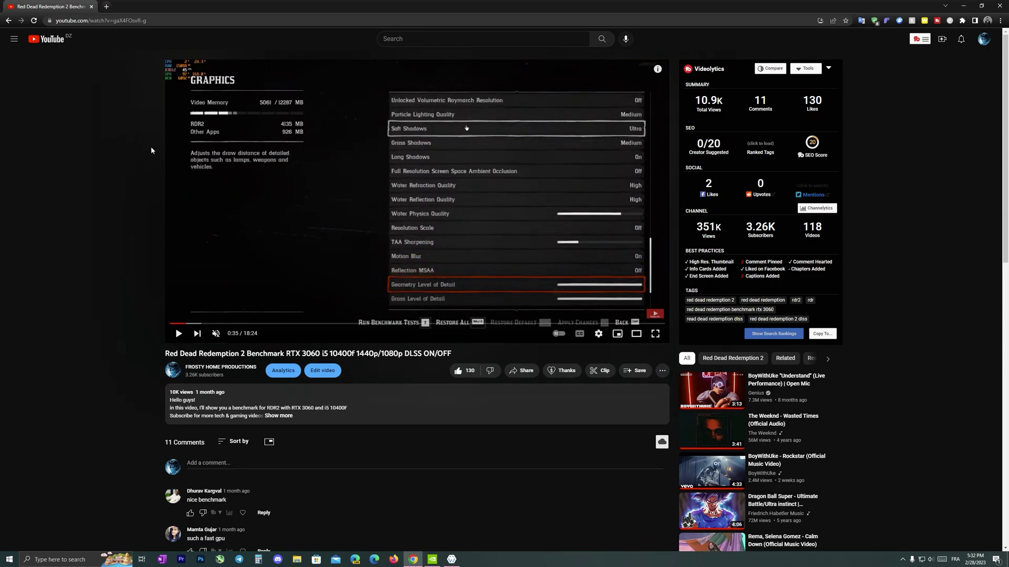